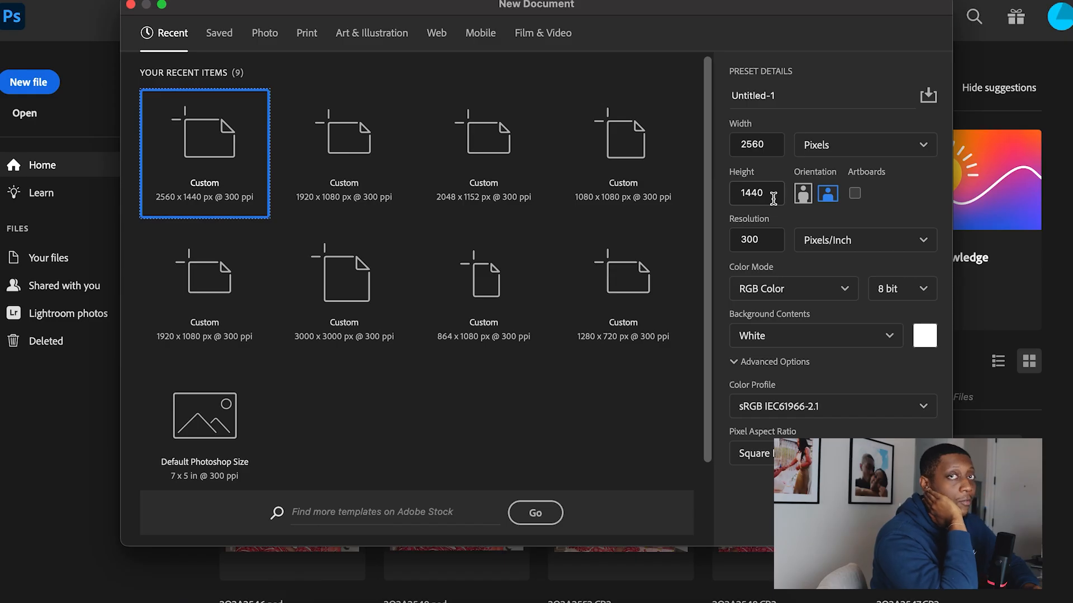
Create a new 2560 x 1440 px document at 300 ppi in RGB Color with a white background.
click(879, 147)
click(883, 148)
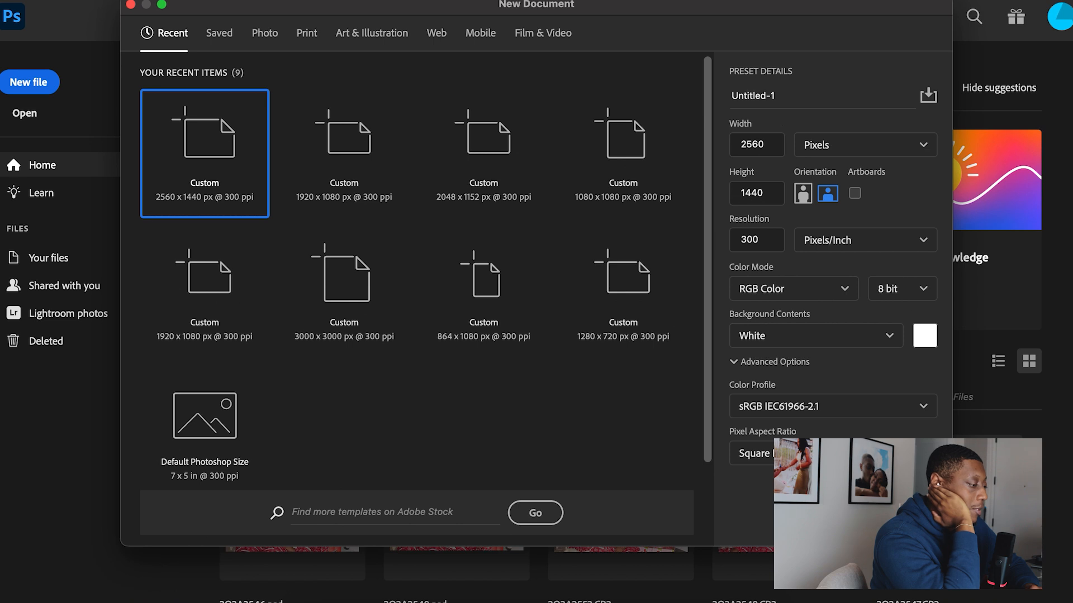
click(905, 520)
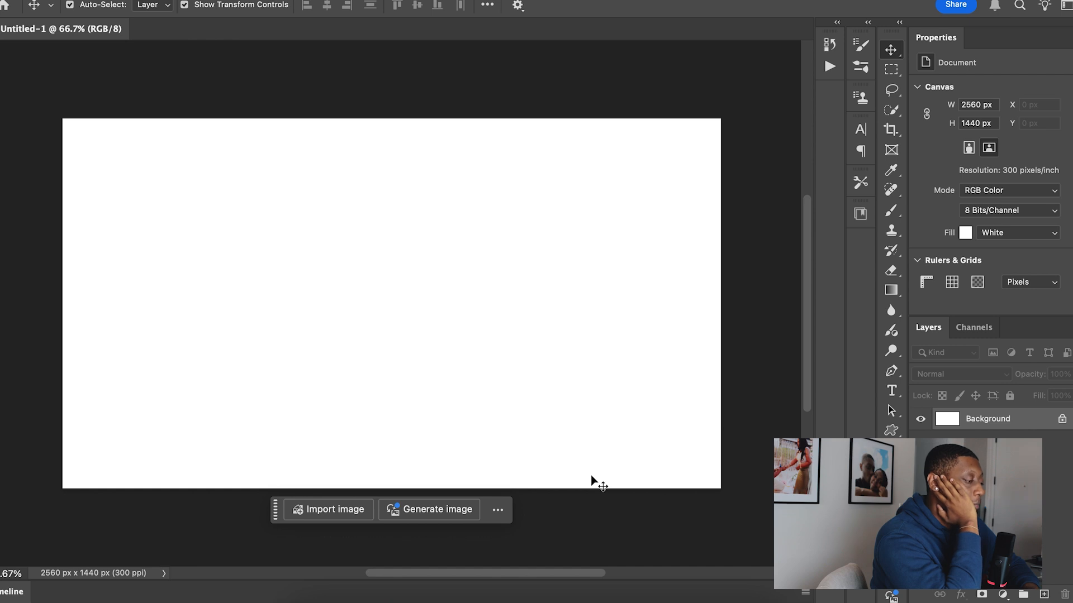
Place youtube-design-guidelines.png from the Downloads folder onto the canvas as a full-size layer.
click(686, 596)
drag(685, 67, 311, 274)
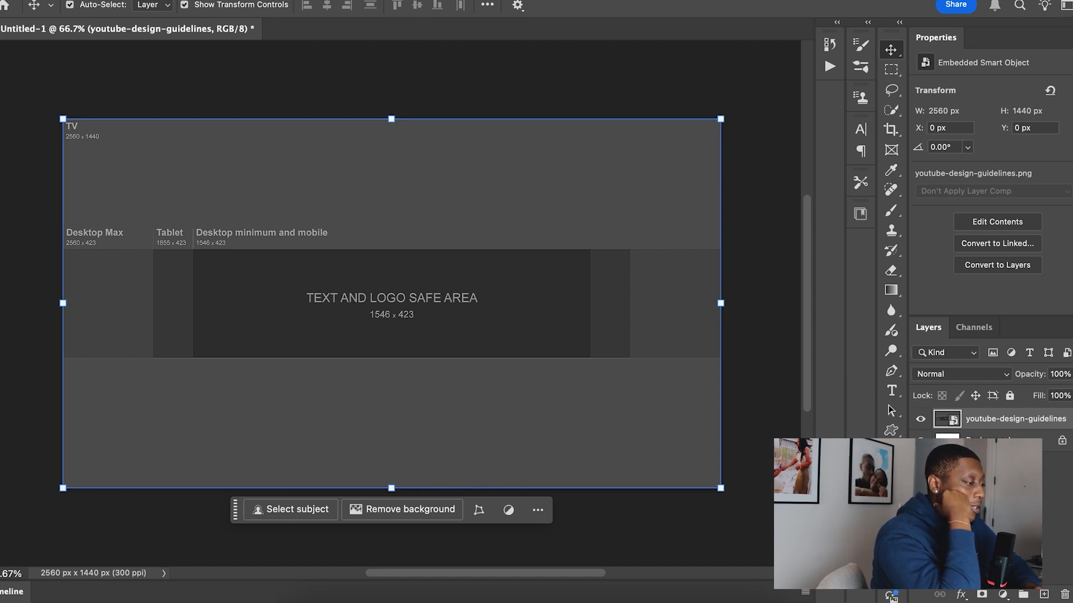
click(1021, 441)
click(1016, 428)
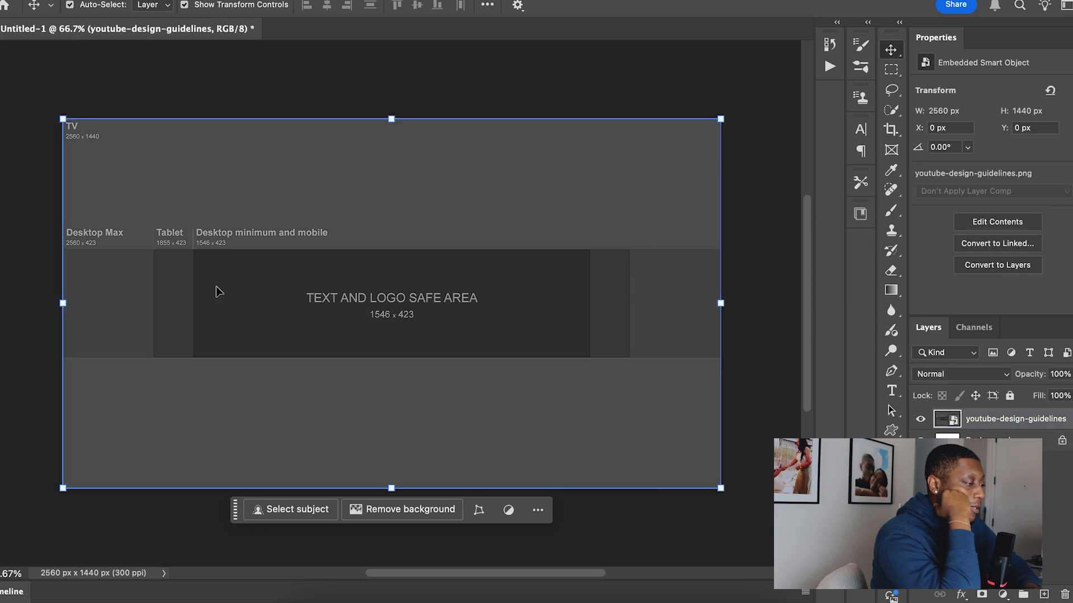
Lower the design guidelines layer's opacity to 41% and deselect it.
drag(1071, 374, 1037, 391)
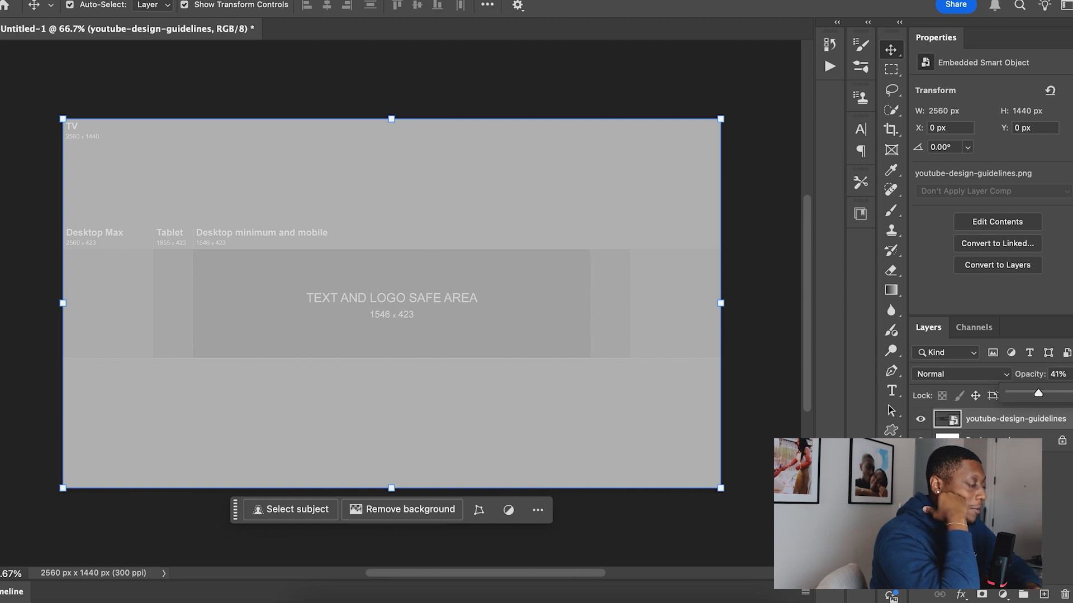
click(983, 514)
click(984, 514)
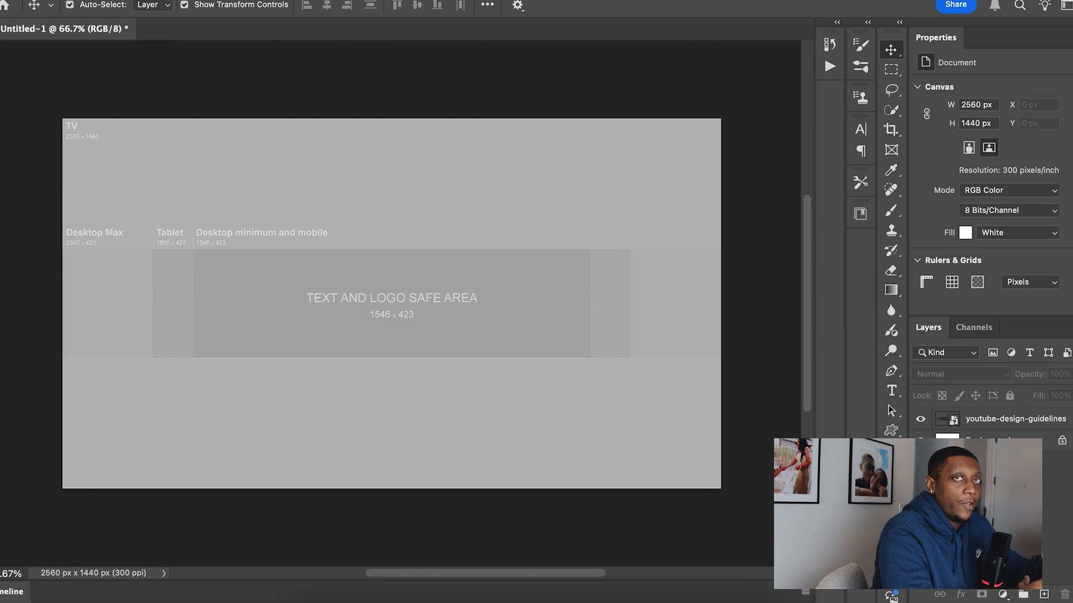
Place the pink fur photo from the Downloads folder onto the canvas above the guidelines.
click(708, 589)
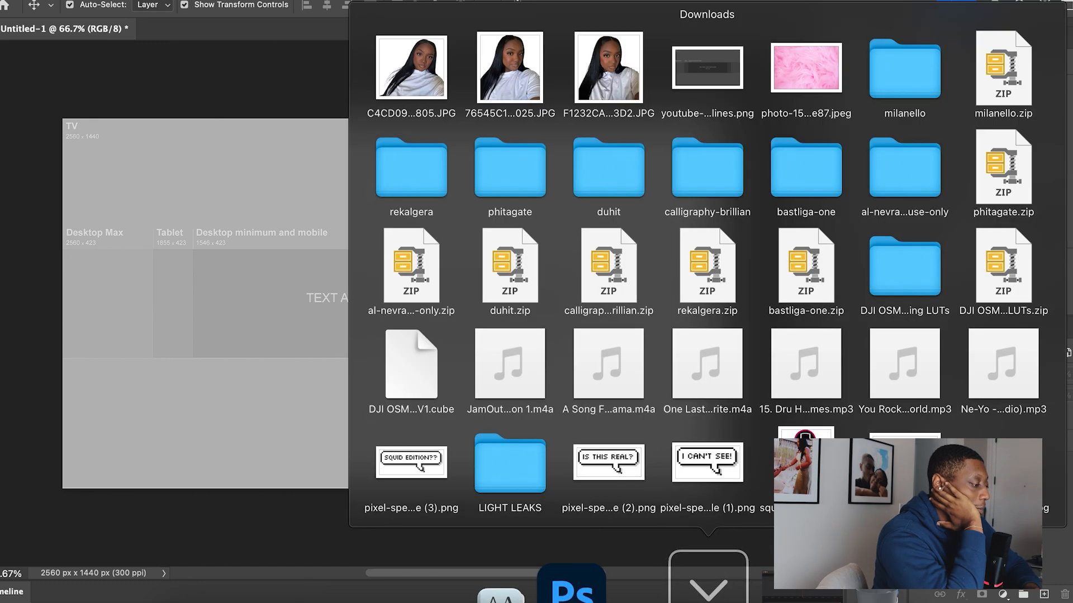
click(708, 589)
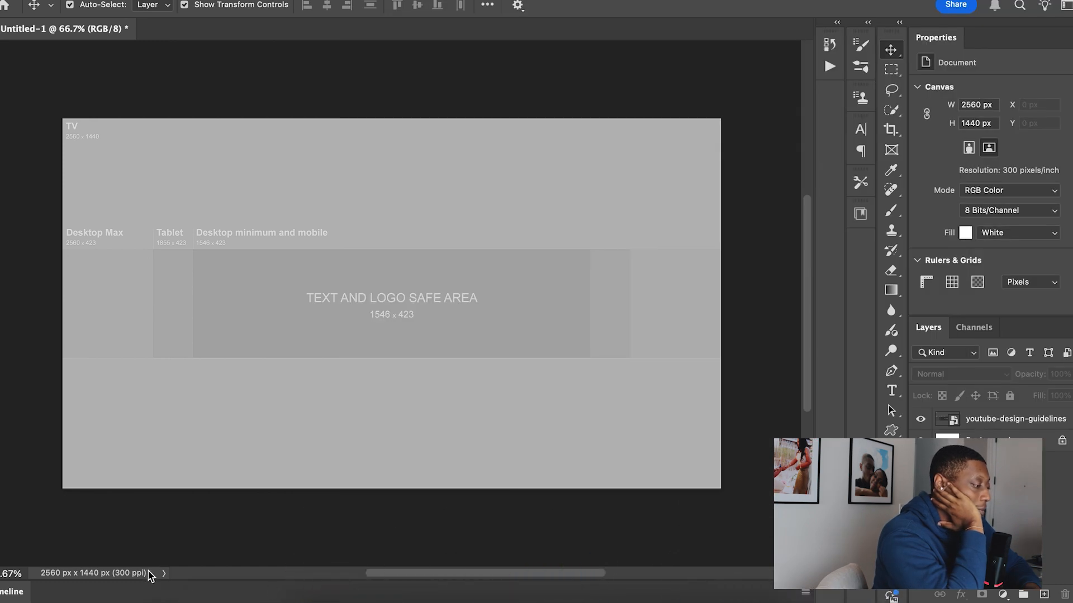
click(688, 590)
drag(780, 84, 298, 279)
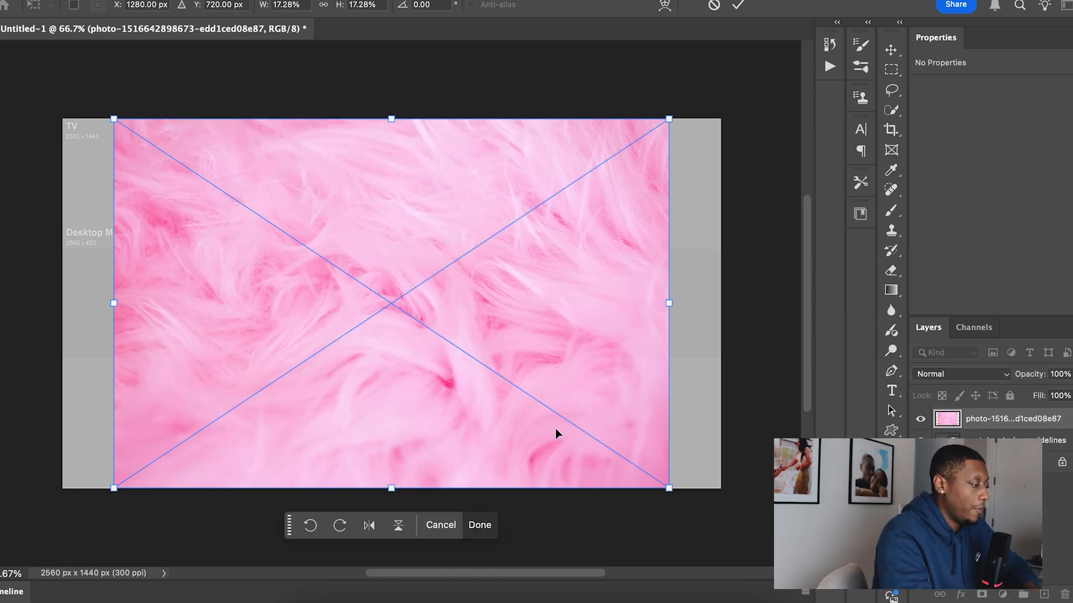
Enlarge the pink photo to about 20.73% so it covers the canvas, and set its opacity to 32%.
drag(673, 494, 737, 513)
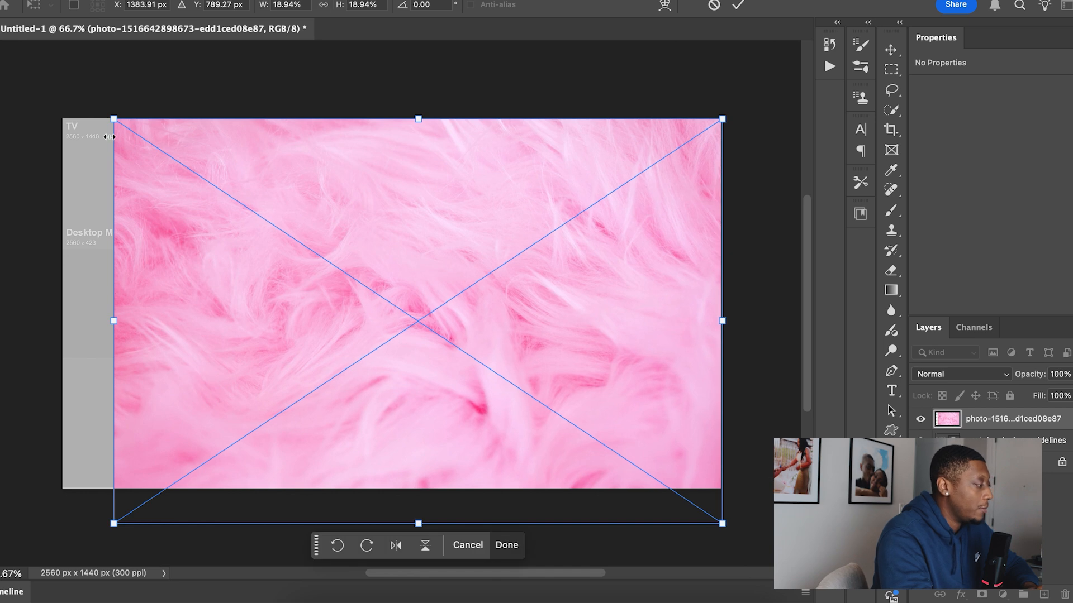
drag(112, 119, 56, 81)
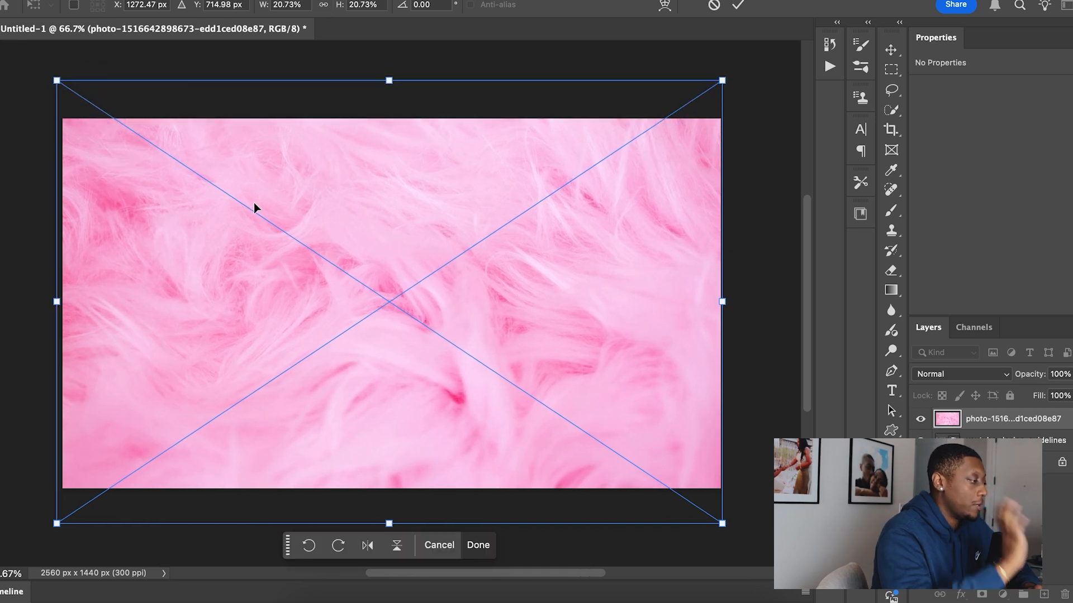
key(Return)
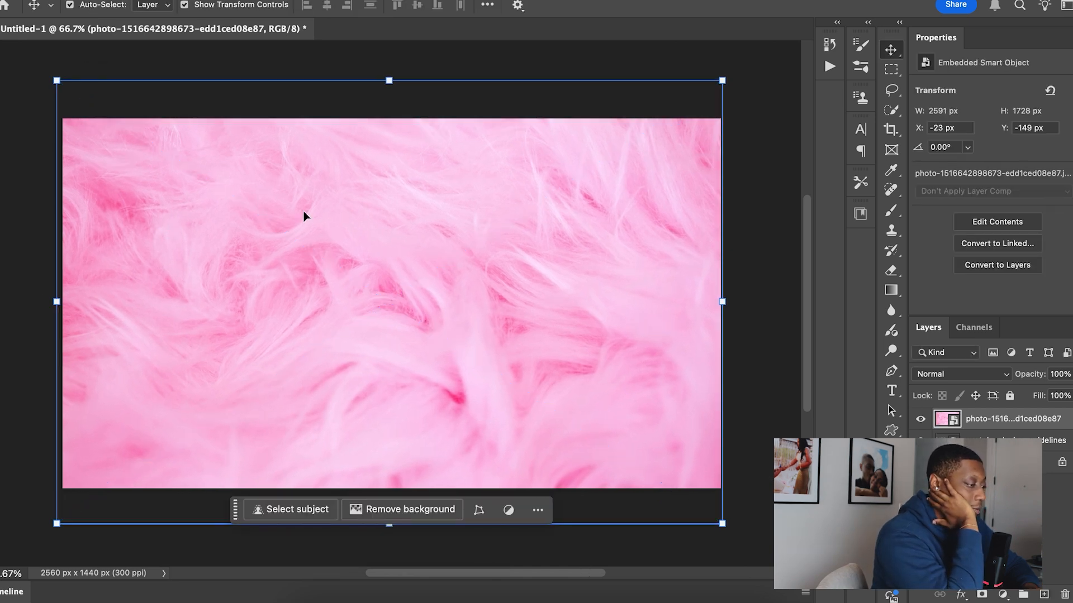
click(1072, 374)
drag(1053, 394, 1031, 393)
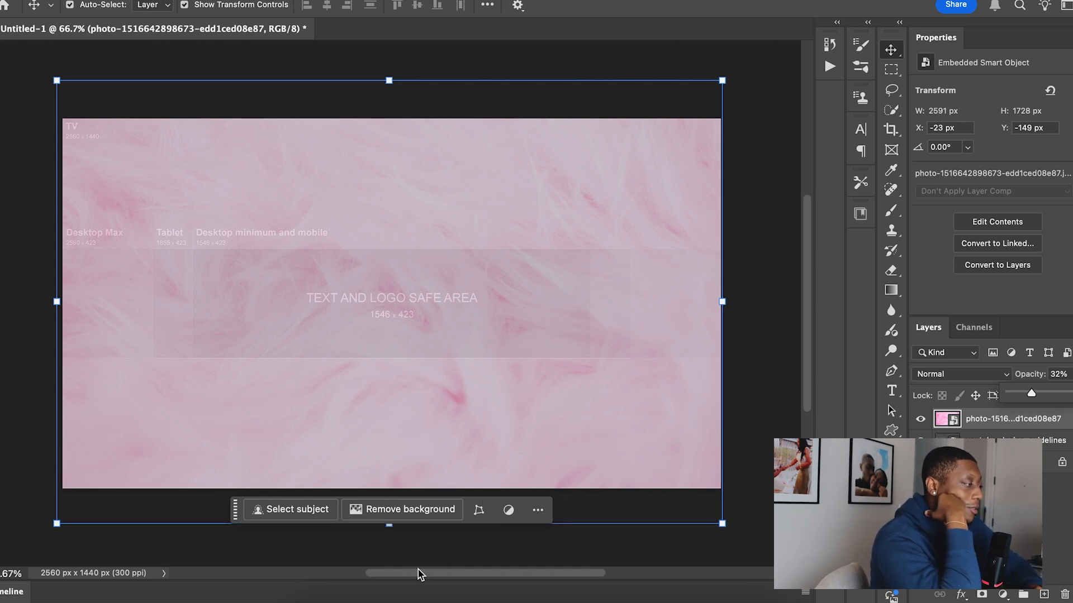
Switch to the browser and look through the DaFont and 1001 Fonts websites for downloadable fonts.
click(367, 588)
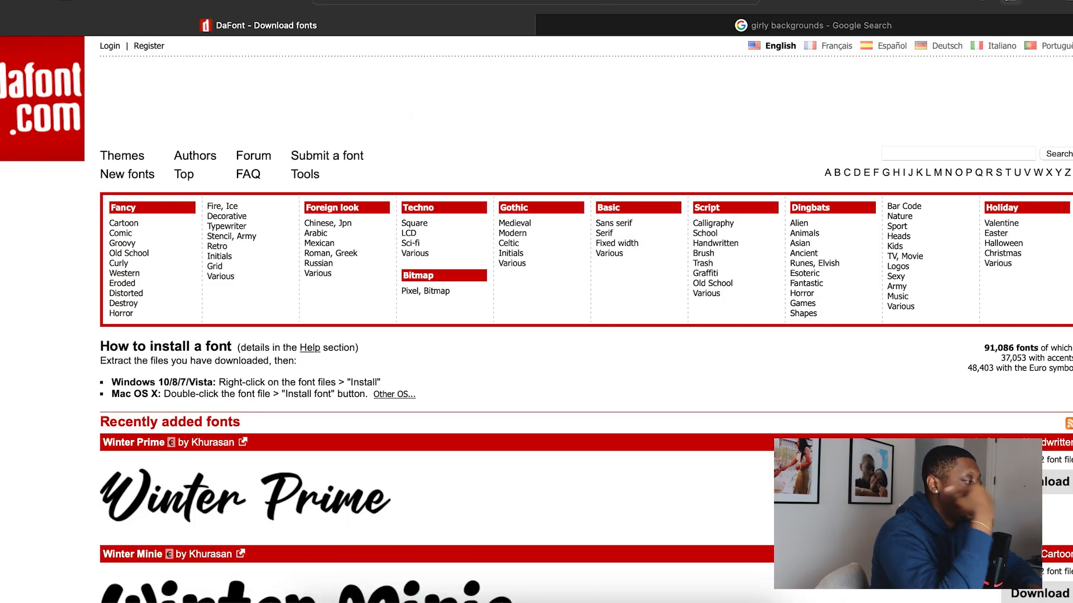
click(1040, 2)
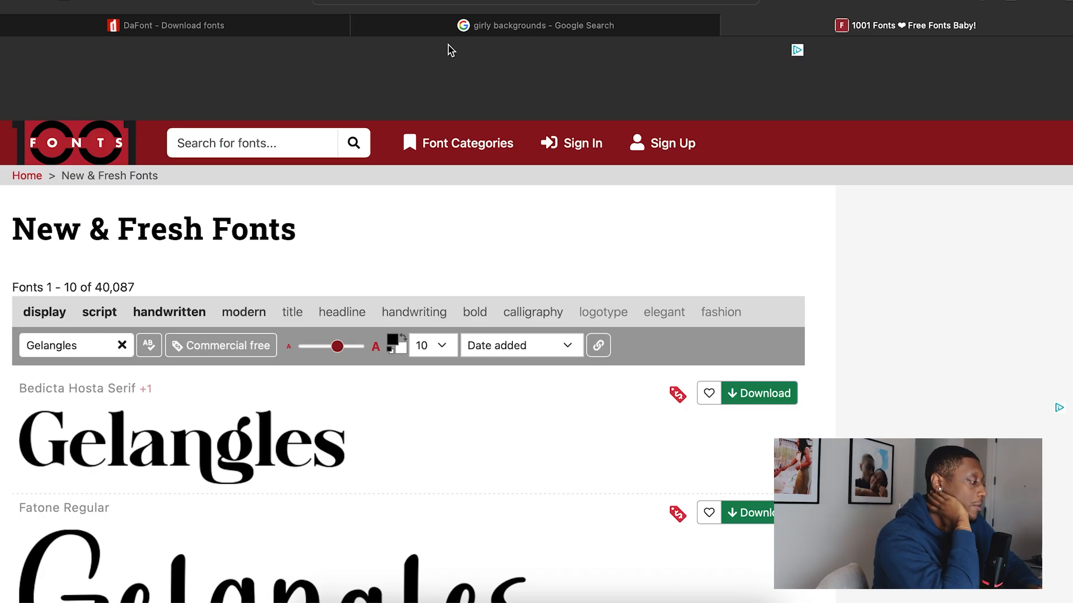
click(406, 23)
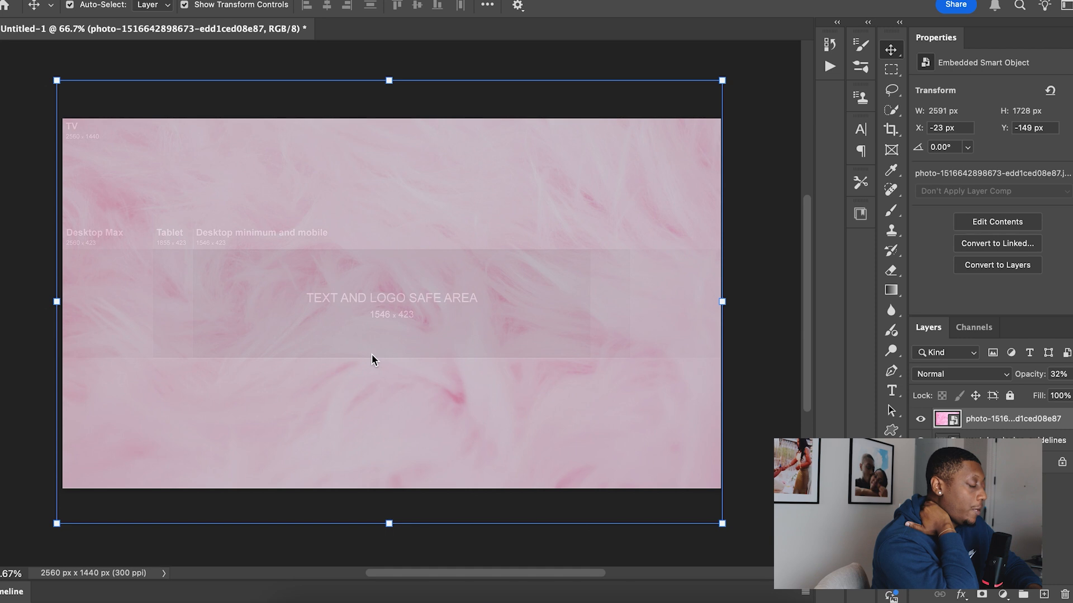
Add the white text "GELA ANGLES" in 18 pt Milanello over the safe area and check the available font sizes.
click(890, 393)
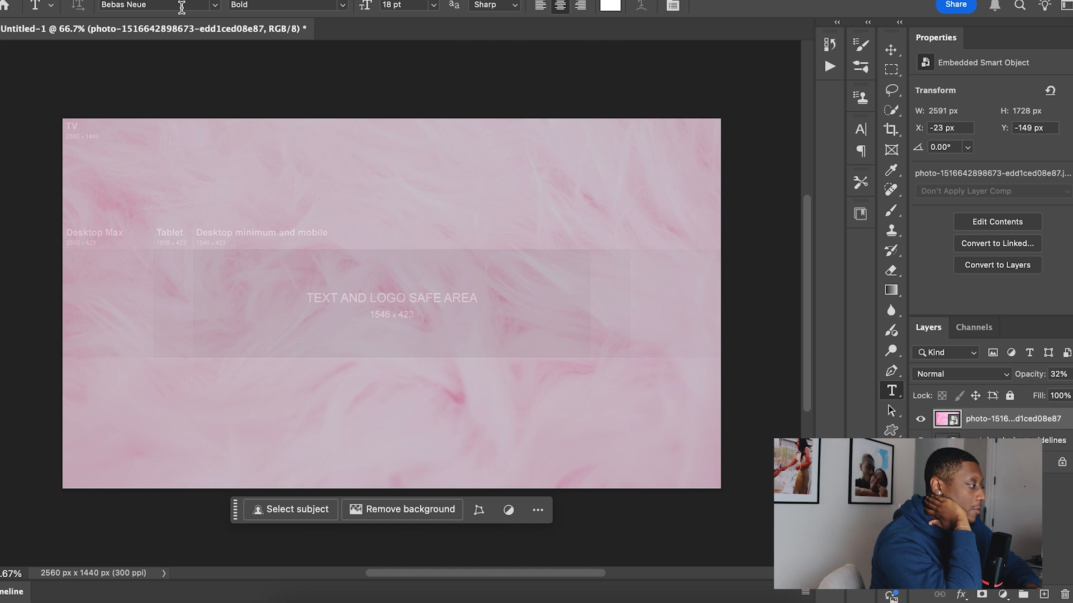
click(215, 5)
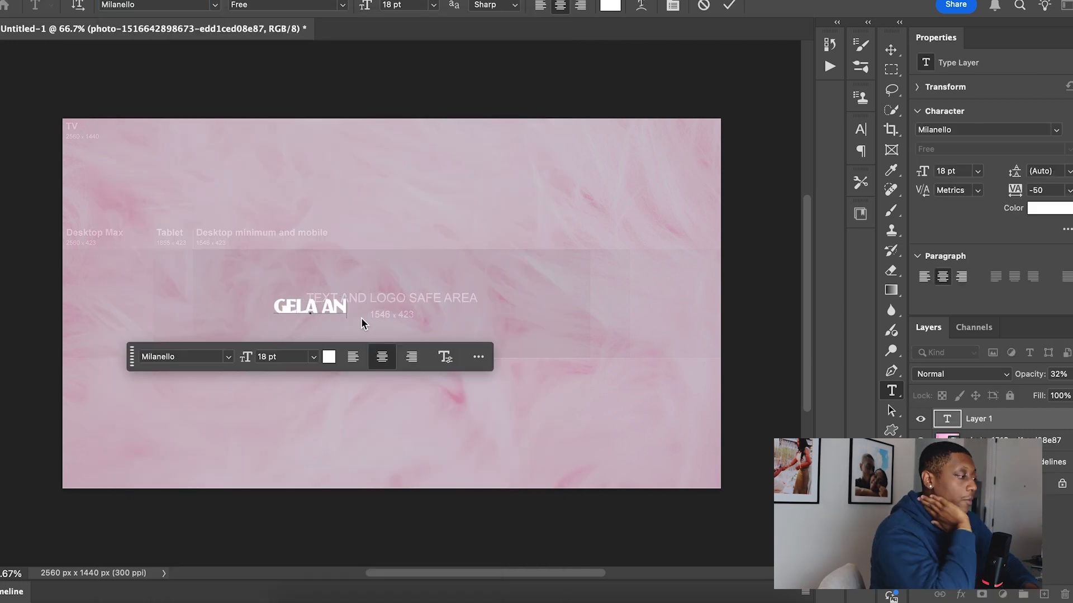
text(GLES)
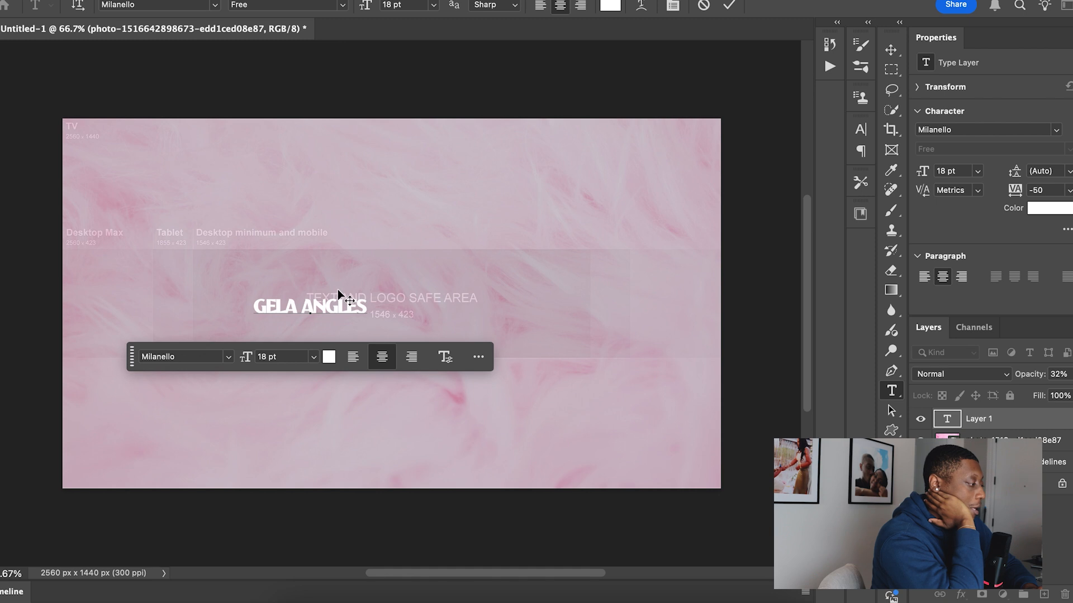
drag(365, 305, 250, 308)
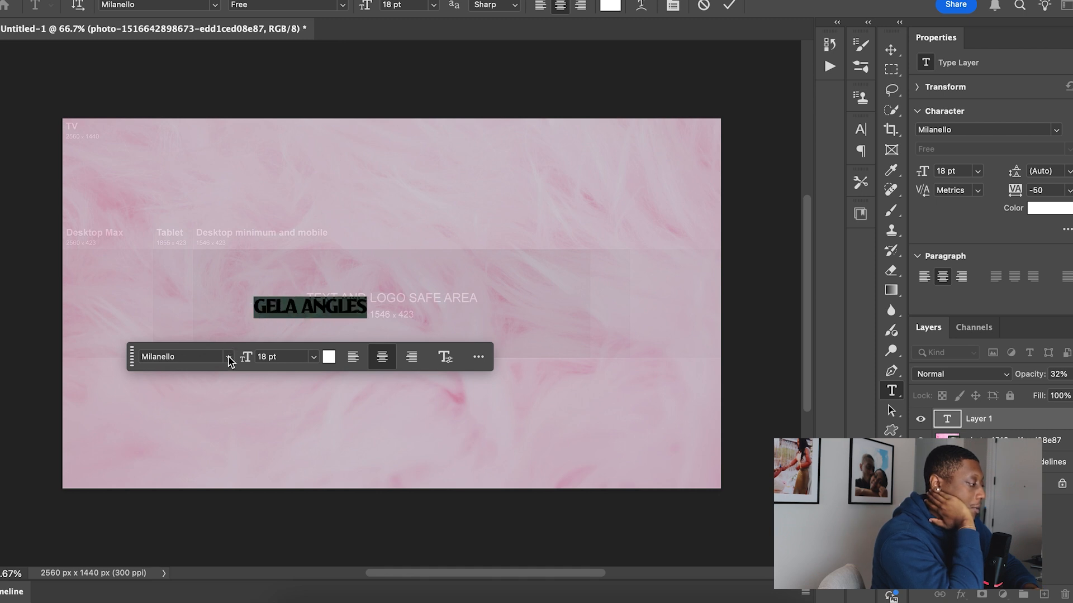
click(315, 359)
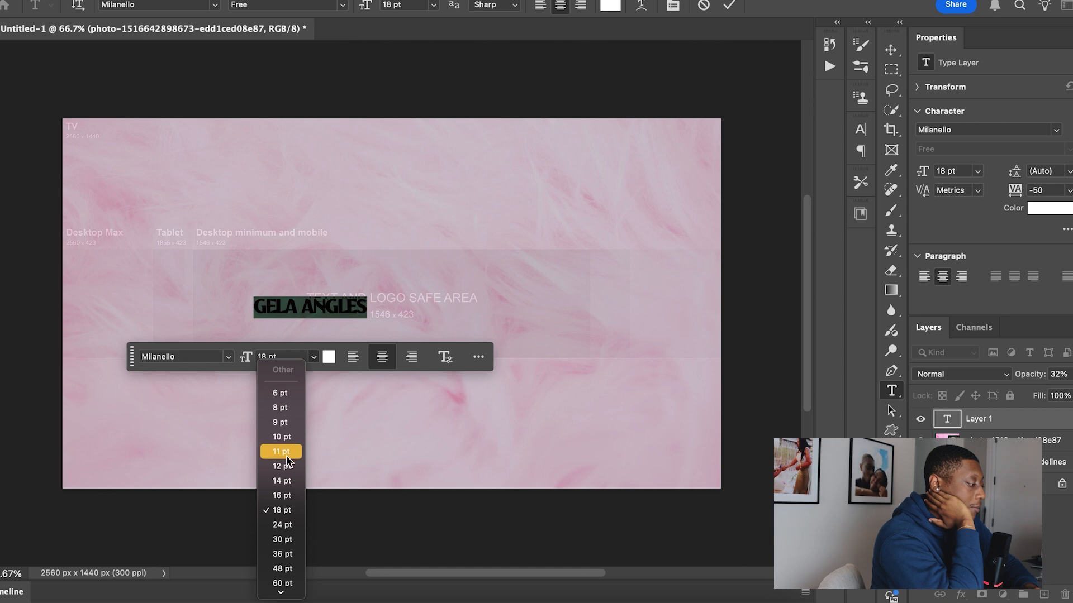
mouse_move(281, 593)
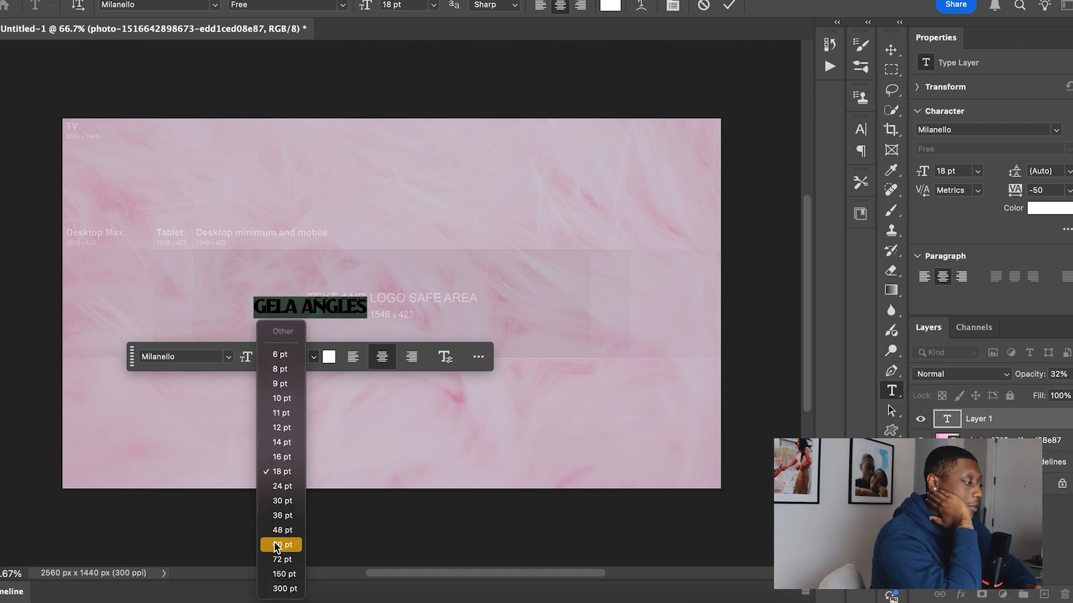
key(Escape)
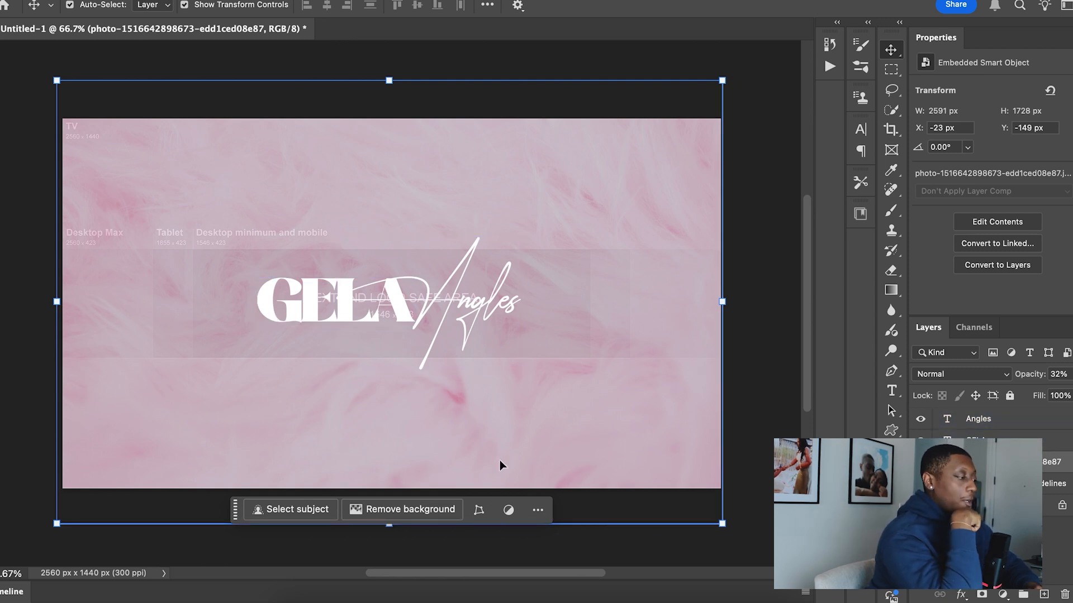
Examine the font and size settings of the separate "GELA" and "Angles" text layers.
click(33, 407)
click(330, 320)
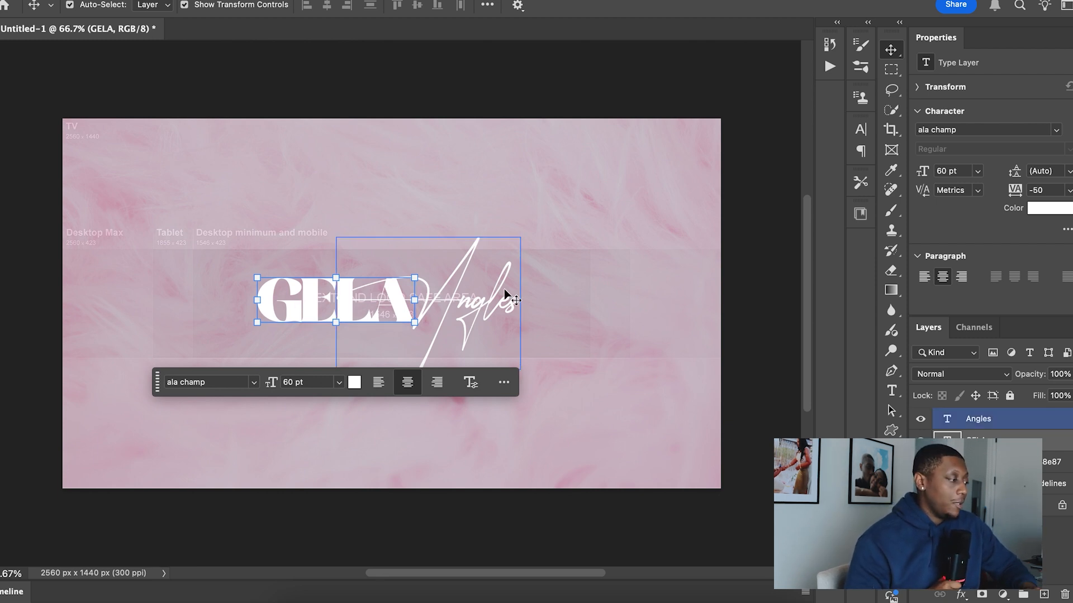
click(495, 304)
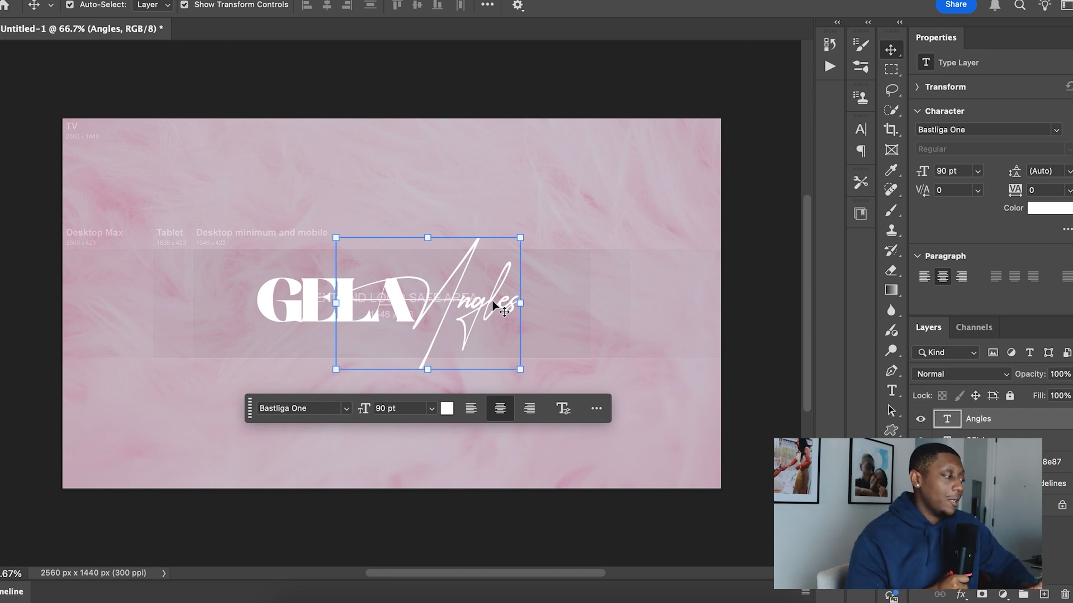
Preview the pink background photo at 98% opacity, and lower it to 17% to reveal the guidelines.
click(608, 315)
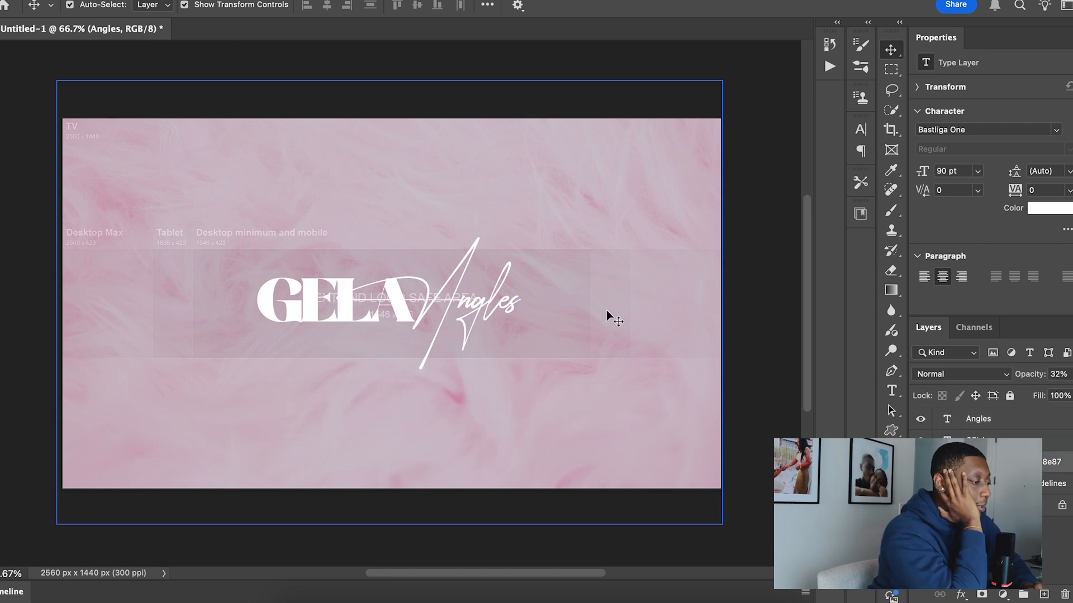
drag(1034, 393, 1071, 393)
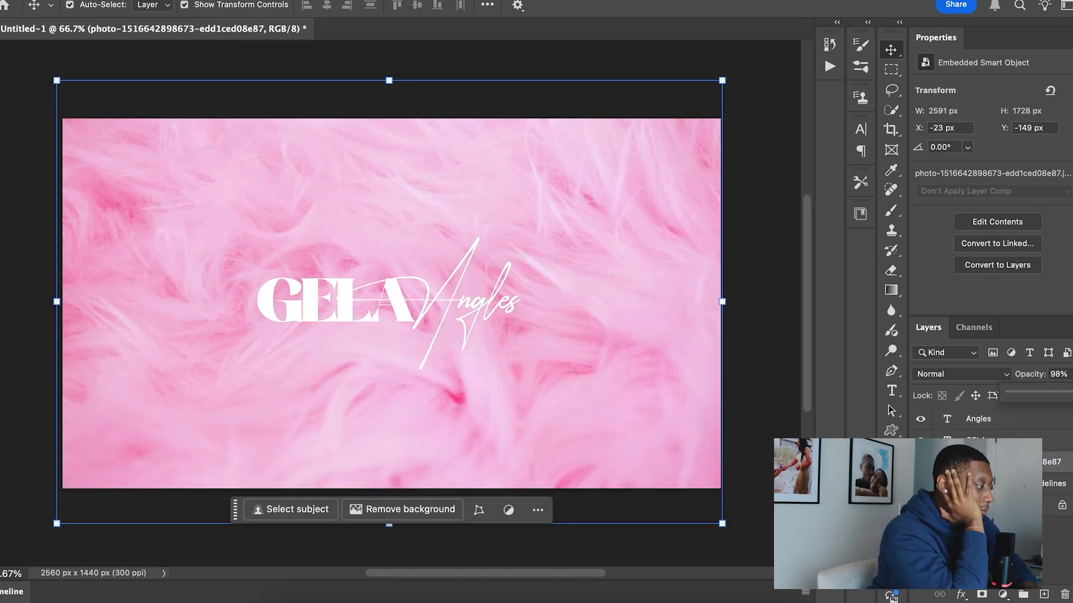
drag(1072, 392, 1022, 394)
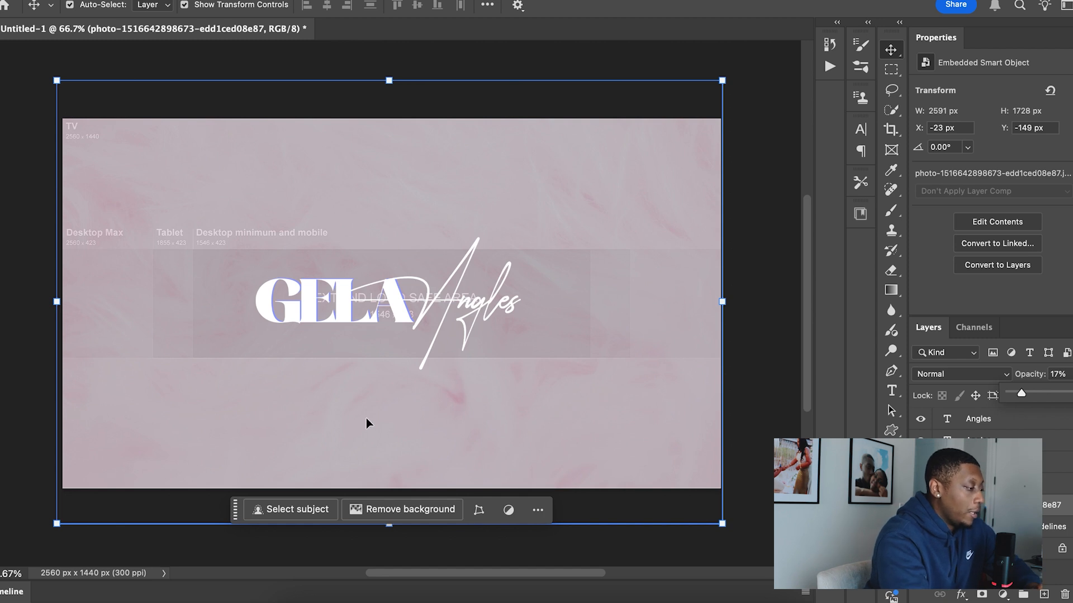
Place the portrait photo from Downloads in the canvas's lower right area and reduce its opacity.
mouse_move(628, 600)
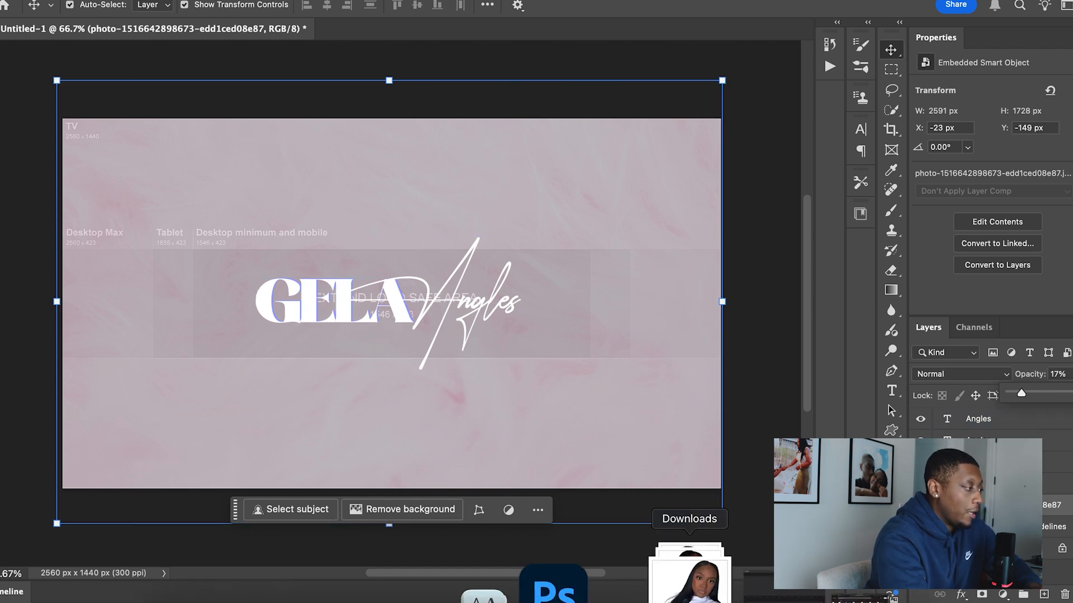
click(678, 581)
drag(593, 70, 526, 438)
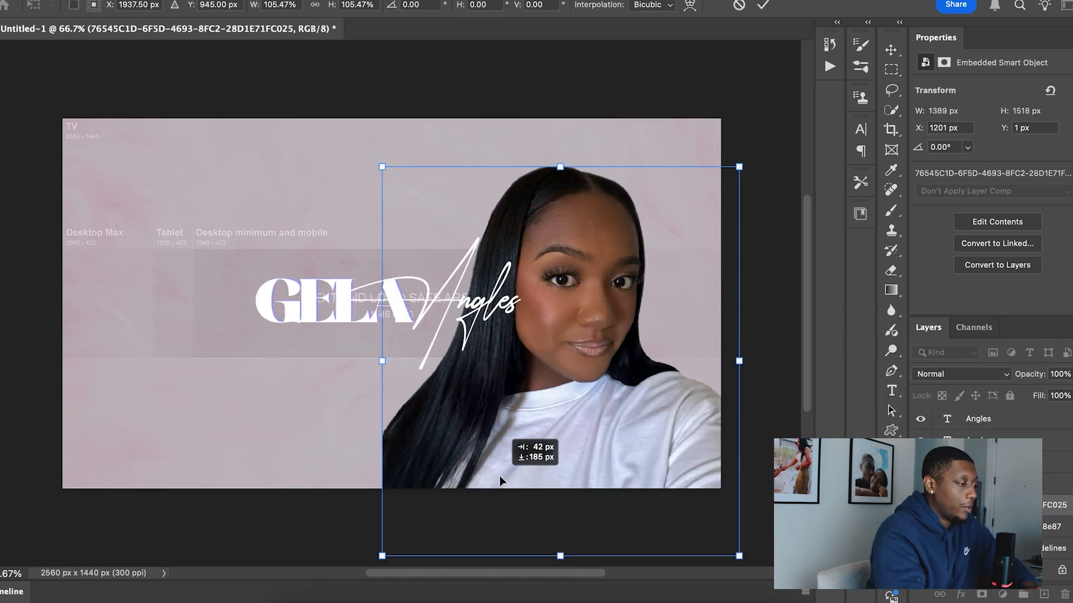
drag(1051, 389, 1017, 391)
drag(587, 405, 594, 455)
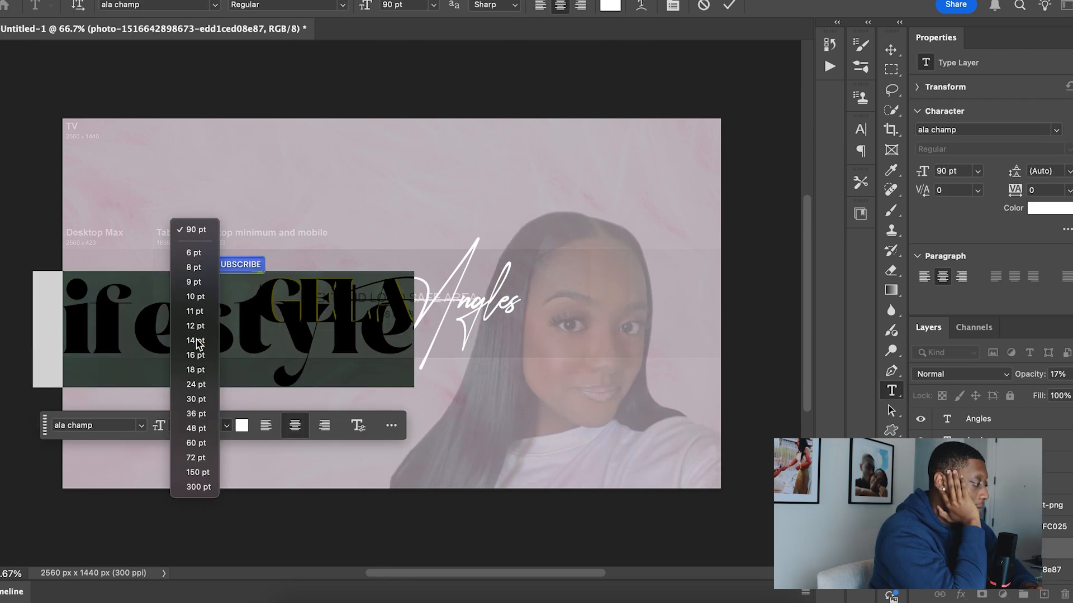
Set the "lifestyle" text to 14 pt and position it and a duplicate beneath "GELA".
click(204, 338)
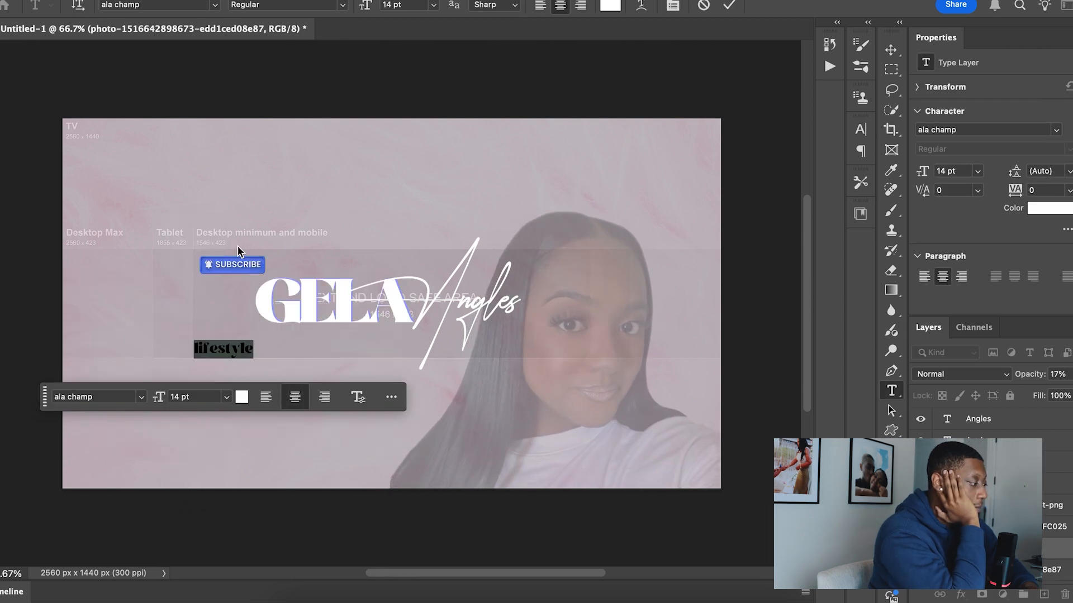
key(Escape)
key(v)
drag(208, 357, 377, 346)
click(377, 347)
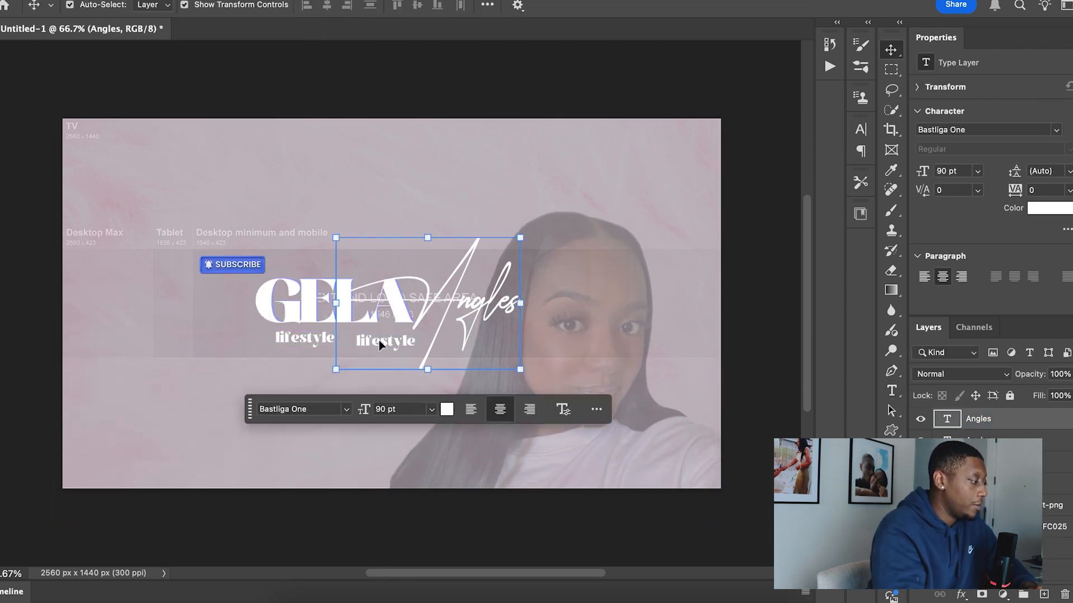
Change the duplicated "lifestyle" text beneath the title to "girl talk" and adjust its position.
click(313, 301)
double_click(394, 342)
key(Escape)
click(386, 341)
drag(373, 344, 372, 388)
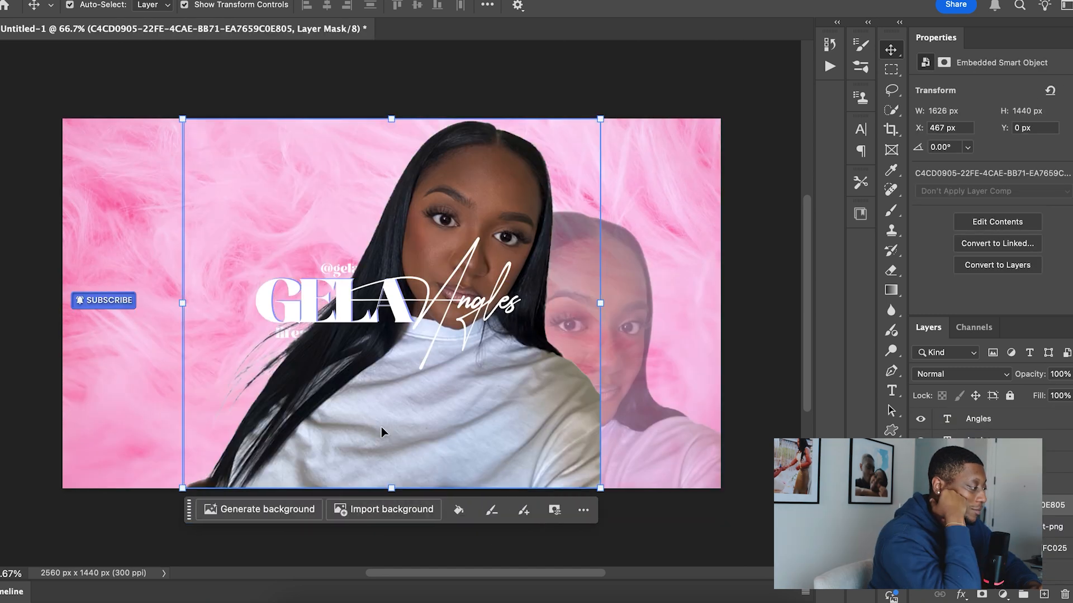
Move the second portrait to X -487 px, Y 331 px on the canvas's left side and lower its layer in the stack.
drag(419, 486, 144, 511)
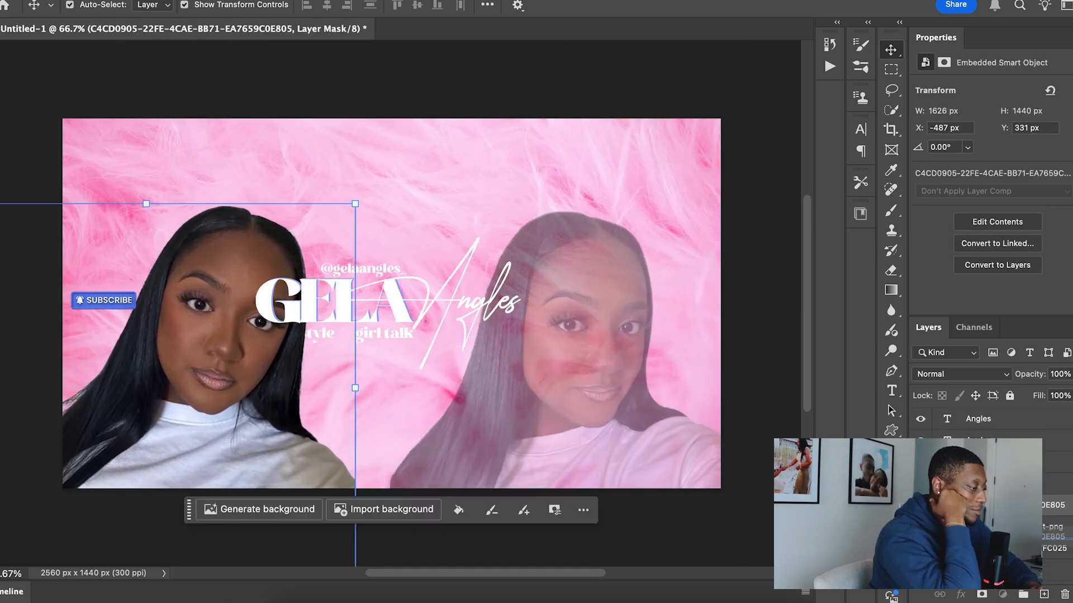
drag(1050, 487, 1050, 562)
Reduce the opacity of the portrait on the canvas's left side so the background shows through.
click(1072, 375)
drag(1072, 393, 1026, 395)
click(705, 385)
click(1072, 374)
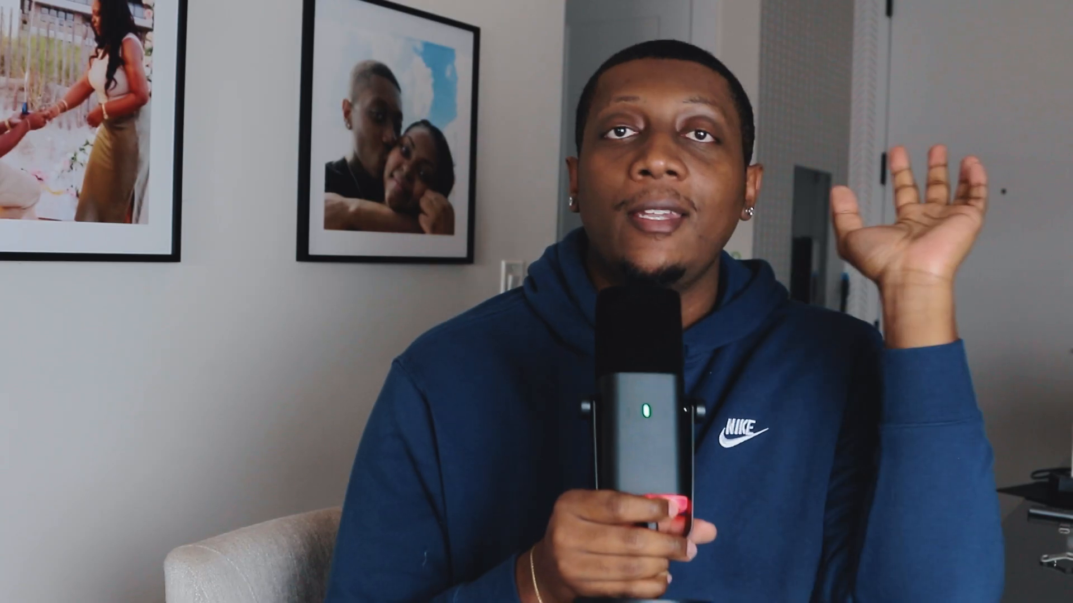